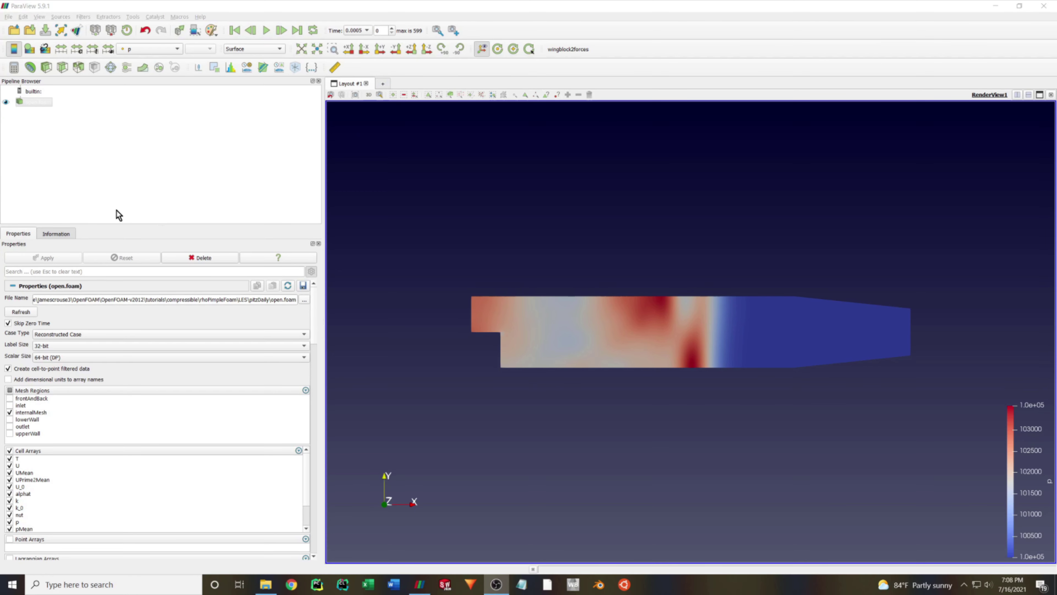
# - Add a Gradient Of Unstructured DataSet filter to open.foam and set its scalar array to the point array U
pyautogui.click(44, 124)
pyautogui.click(32, 103)
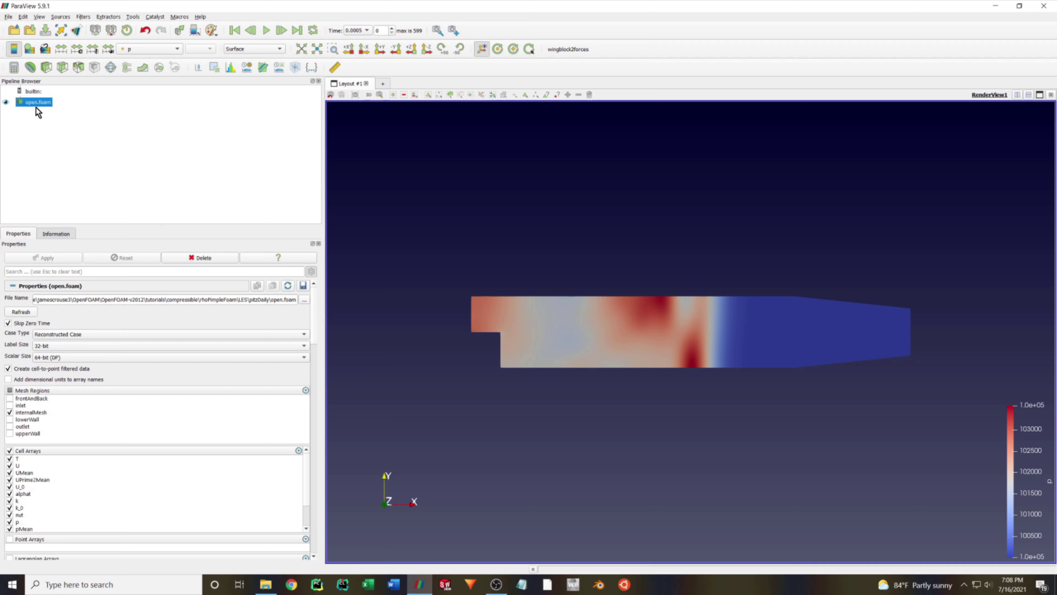
pyautogui.hotkey('ctrl', 'space')
pyautogui.write('grad')
pyautogui.press('Return')
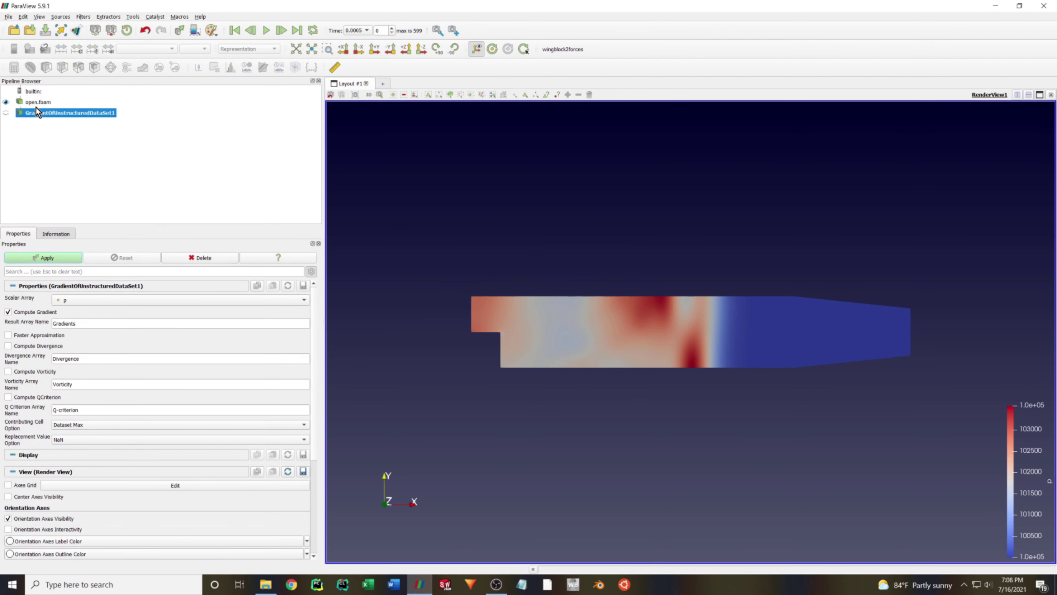
pyautogui.click(99, 301)
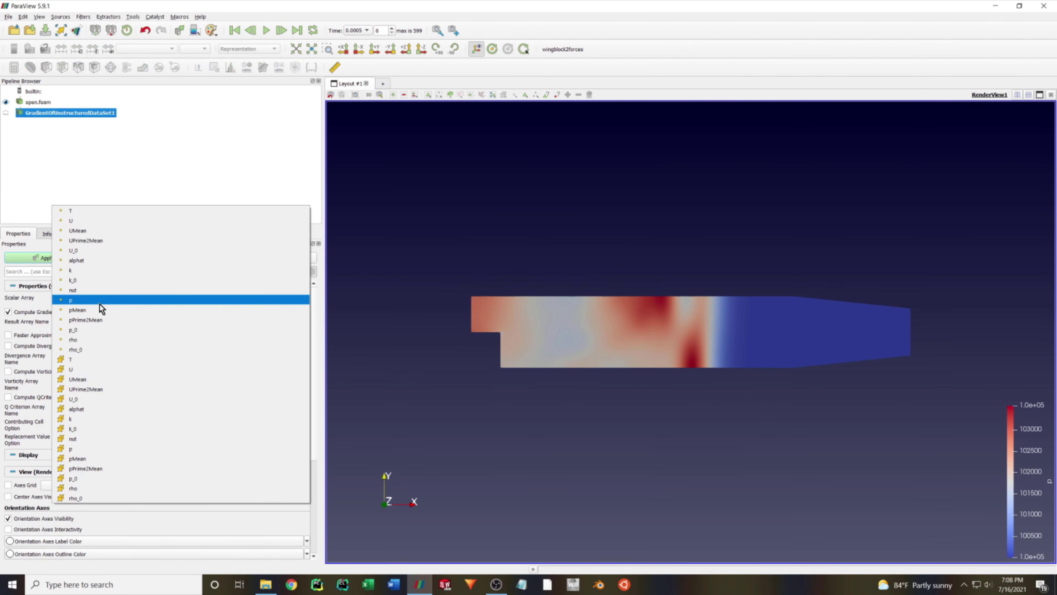
pyautogui.click(95, 221)
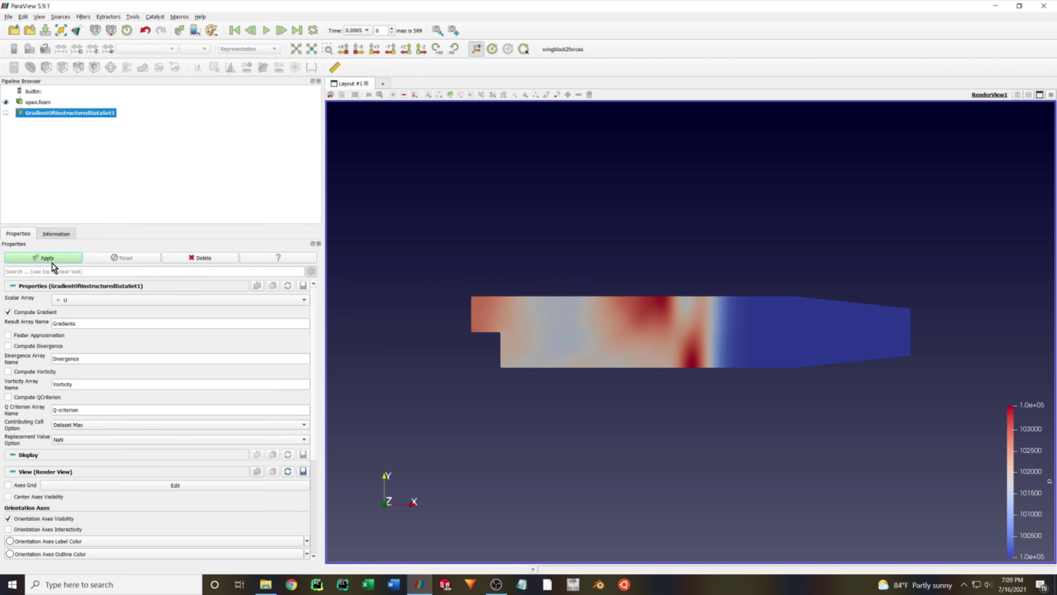
# - Enable computation of divergence, vorticity and Q-criterion in the gradient filter and apply it
pyautogui.click(8, 345)
pyautogui.click(8, 371)
pyautogui.click(8, 397)
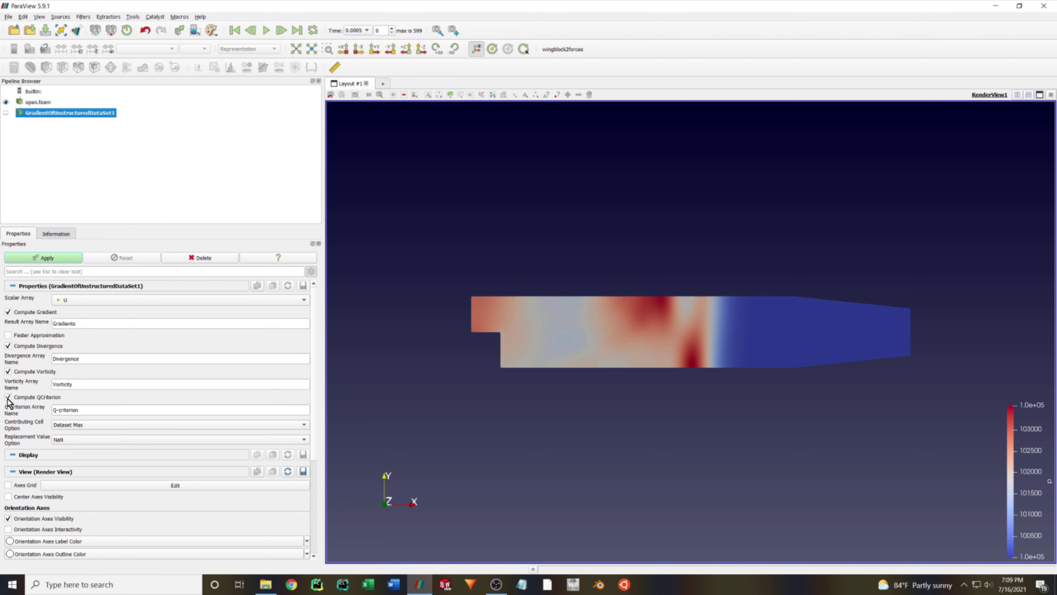
pyautogui.click(61, 264)
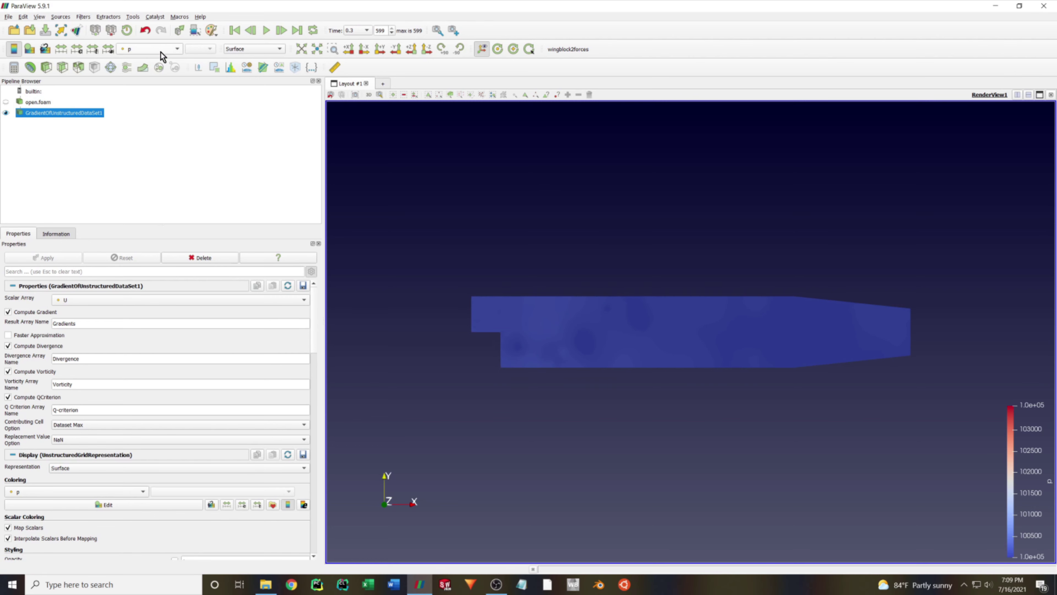
# - Color the gradient result by Gradients and display it with the Surface LIC representation
pyautogui.click(162, 55)
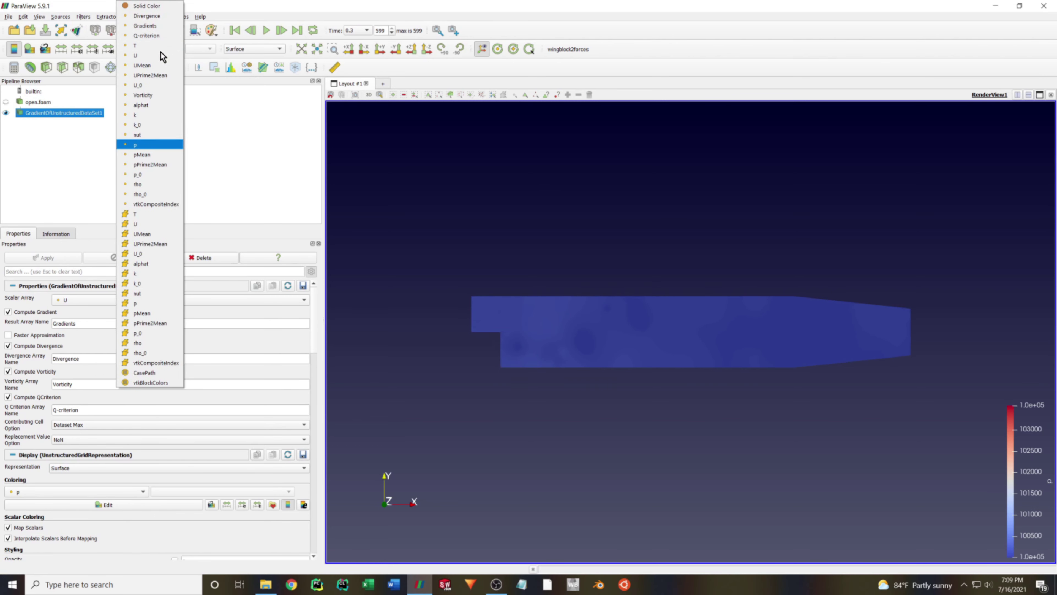
pyautogui.click(160, 25)
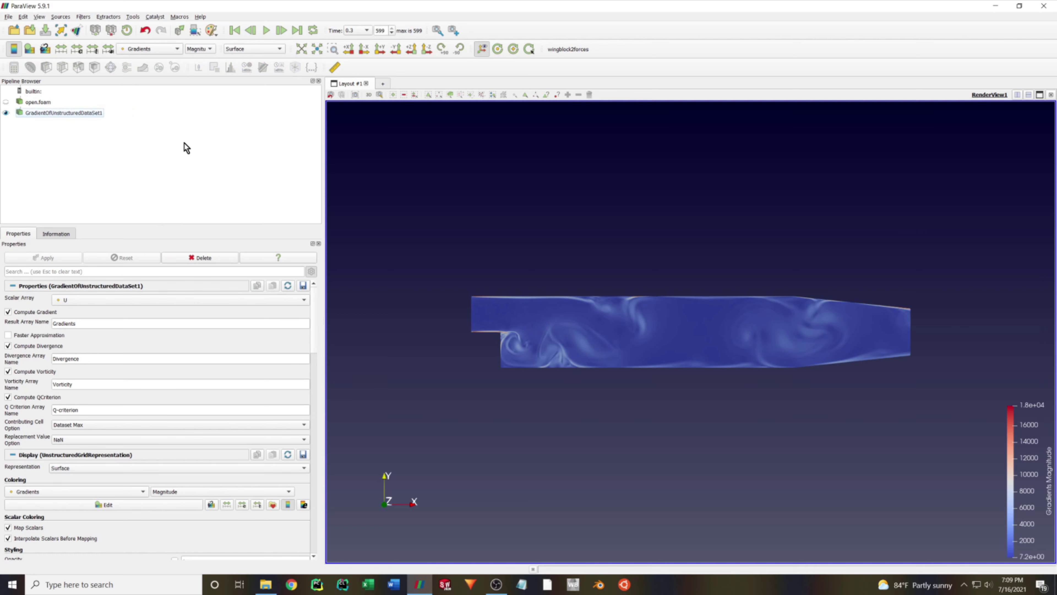
pyautogui.click(234, 49)
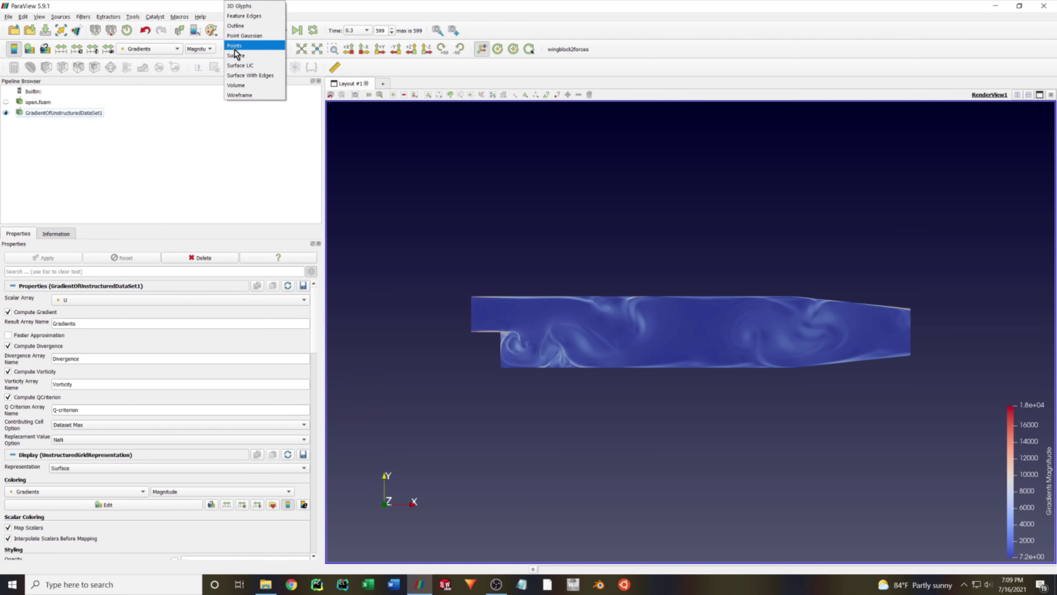
pyautogui.click(237, 67)
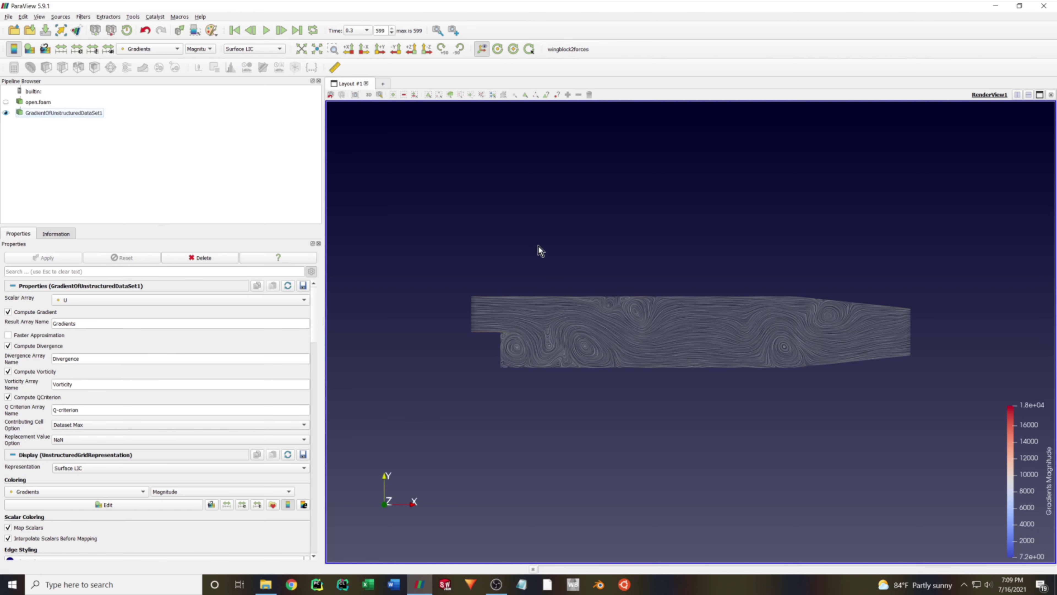
pyautogui.moveTo(538, 246); pyautogui.dragTo(543, 315, button='right')
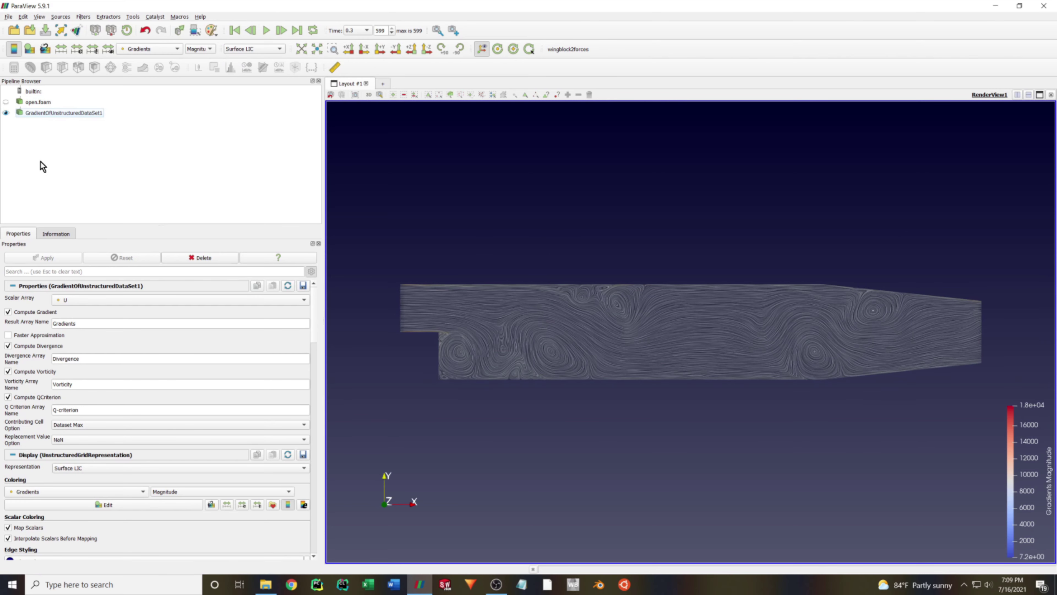
# - Show open.foam instead of the gradient result, colored by U in the Surface LIC representation
pyautogui.click(6, 113)
pyautogui.click(5, 102)
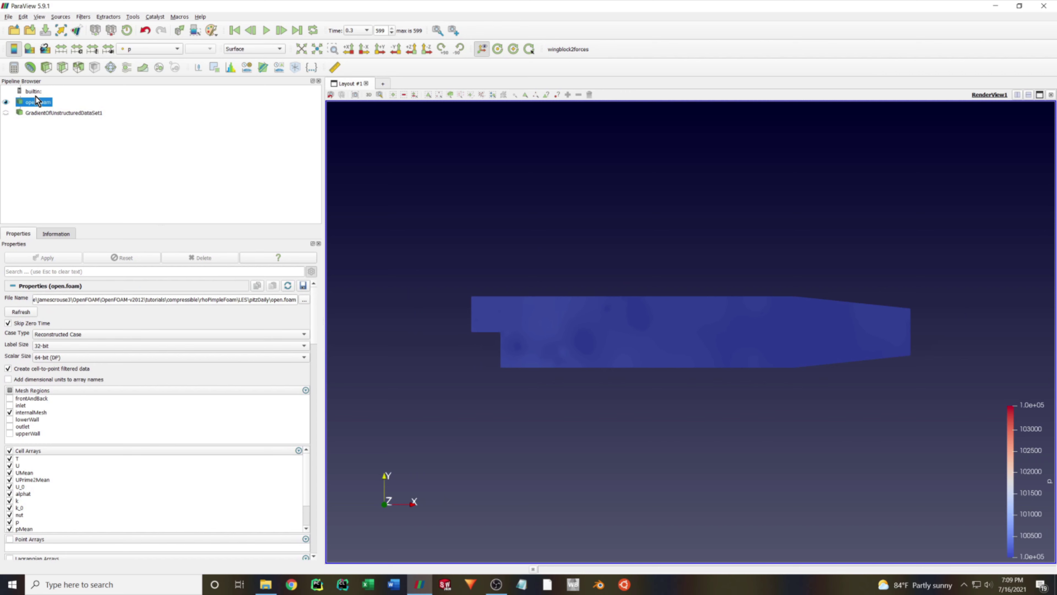
pyautogui.click(145, 48)
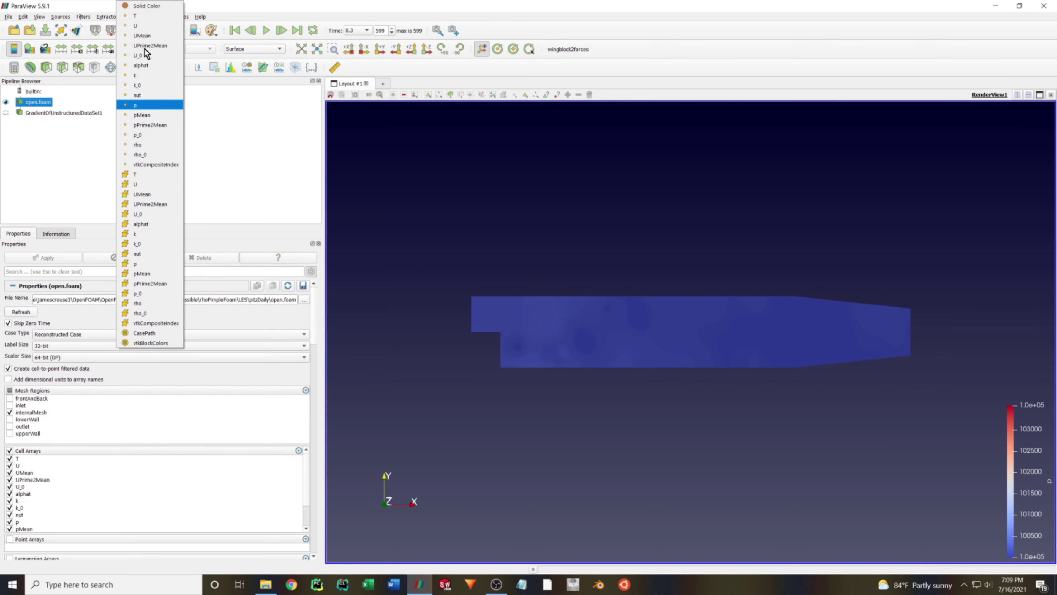
pyautogui.click(146, 25)
pyautogui.click(250, 49)
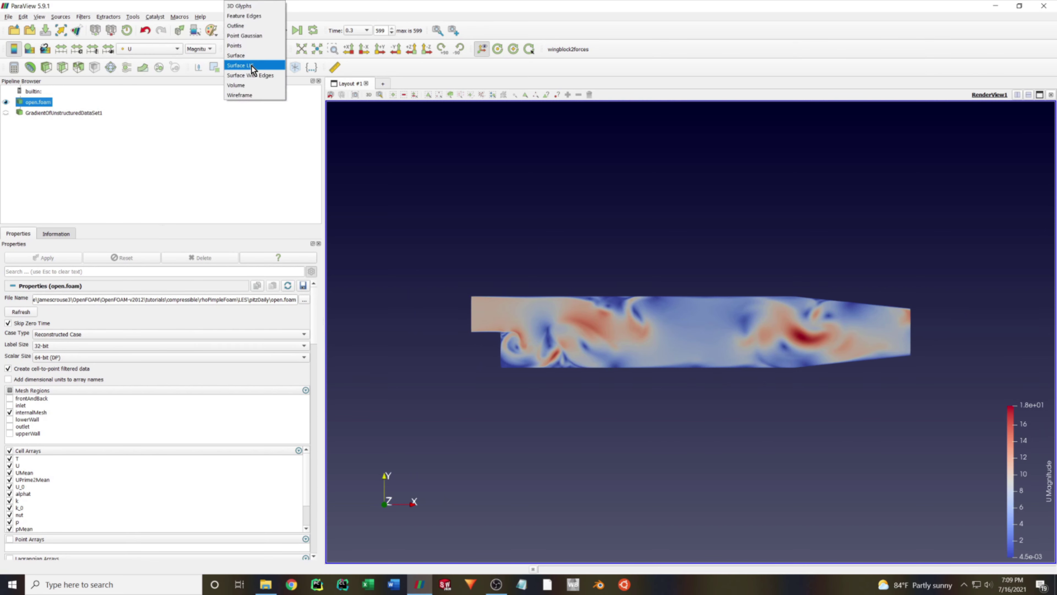
pyautogui.click(251, 65)
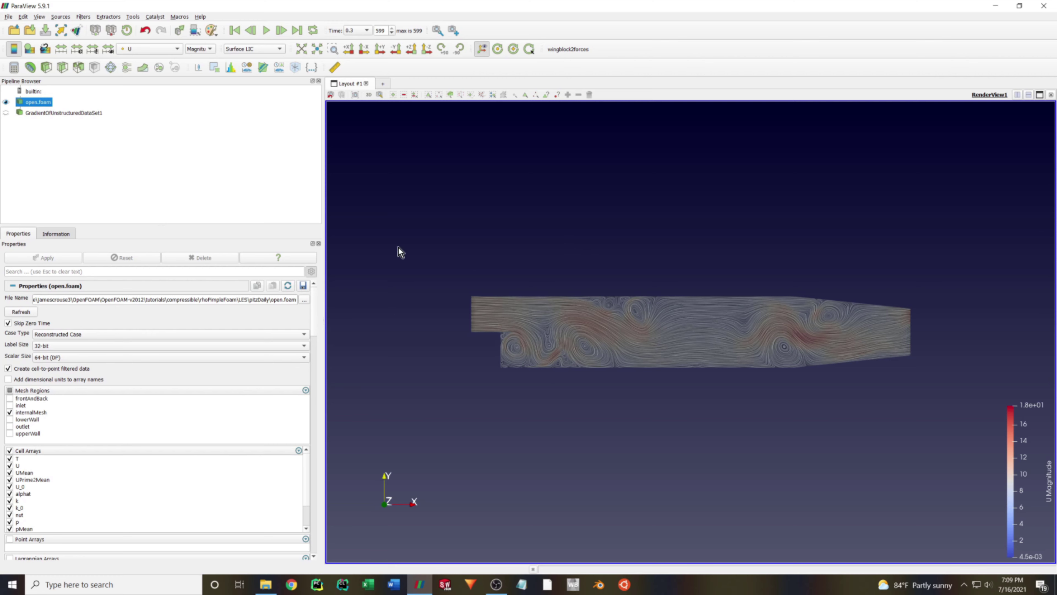
# - Show the gradient result instead of open.foam, using the Surface representation colored by Vorticity
pyautogui.click(6, 103)
pyautogui.click(6, 112)
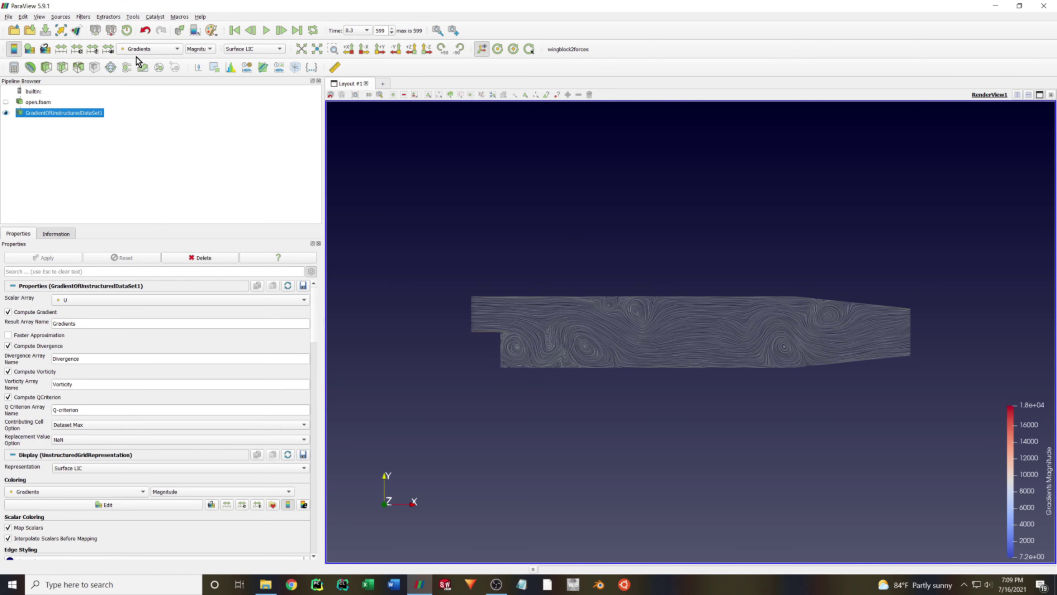
pyautogui.click(249, 49)
pyautogui.click(239, 53)
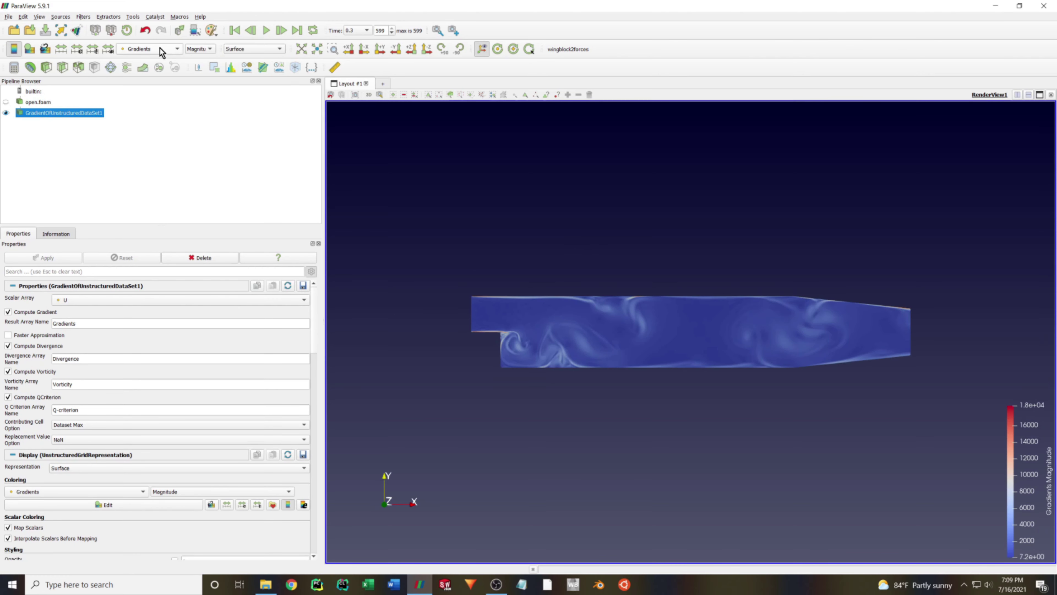
pyautogui.click(159, 49)
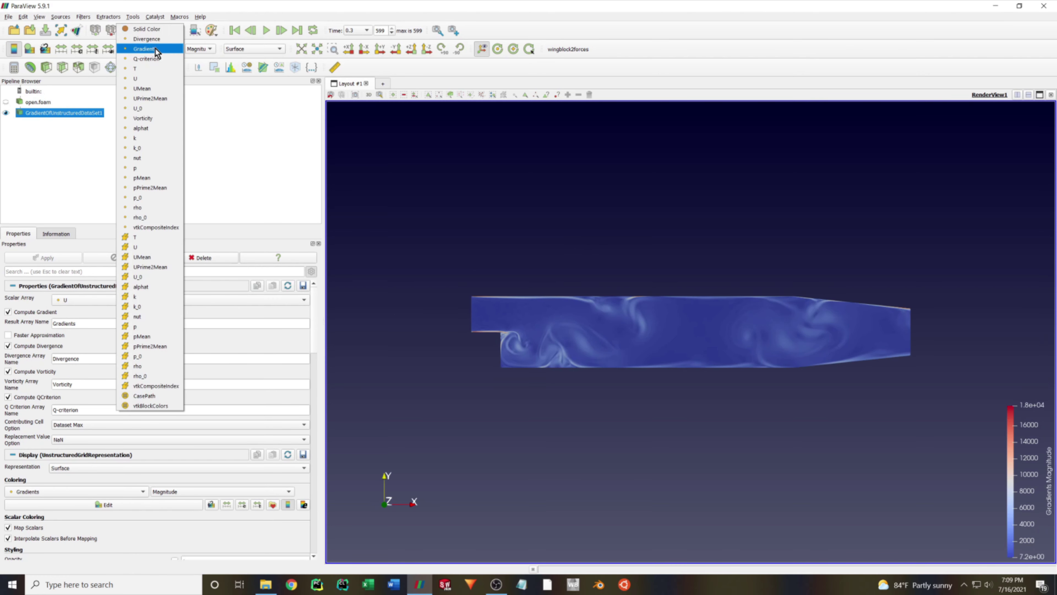
pyautogui.click(164, 121)
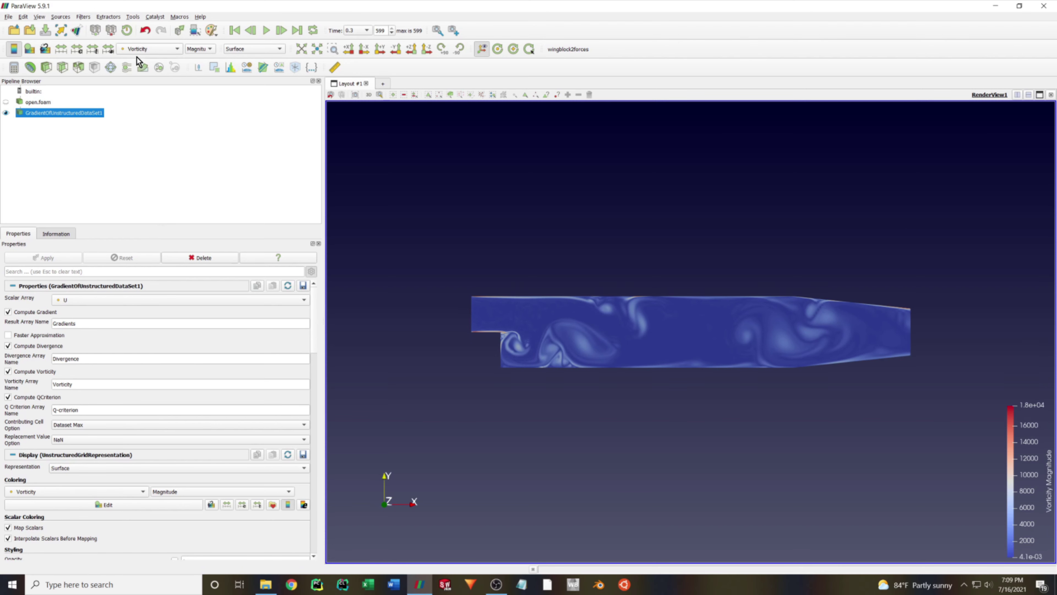
# - Color the gradient result by Q-criterion and rescale its color map to a custom range of -2000000 to 2000000
pyautogui.click(127, 47)
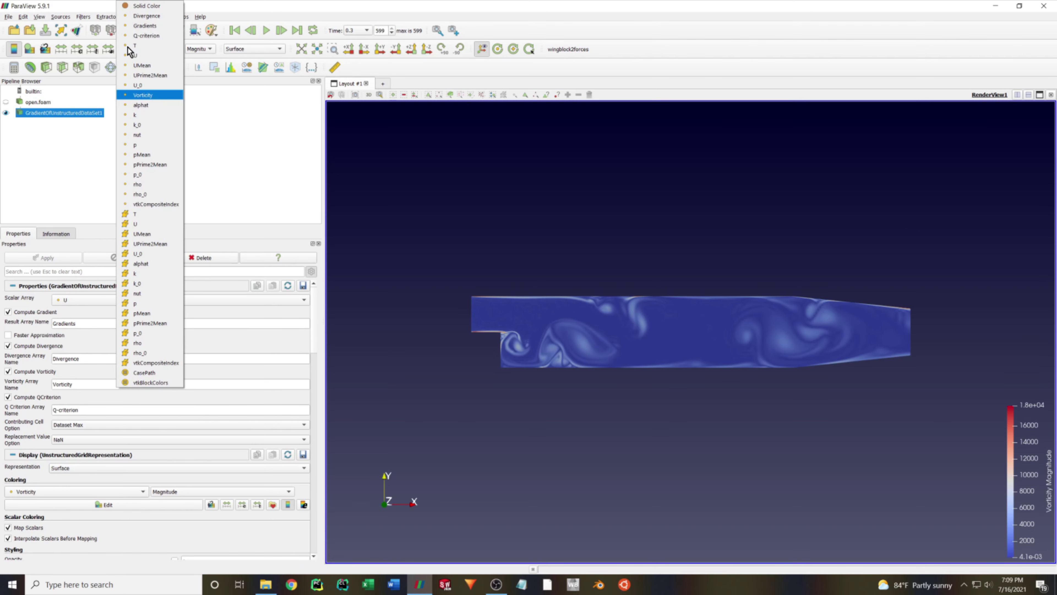
pyautogui.click(140, 34)
pyautogui.scroll(-3, 137, 387)
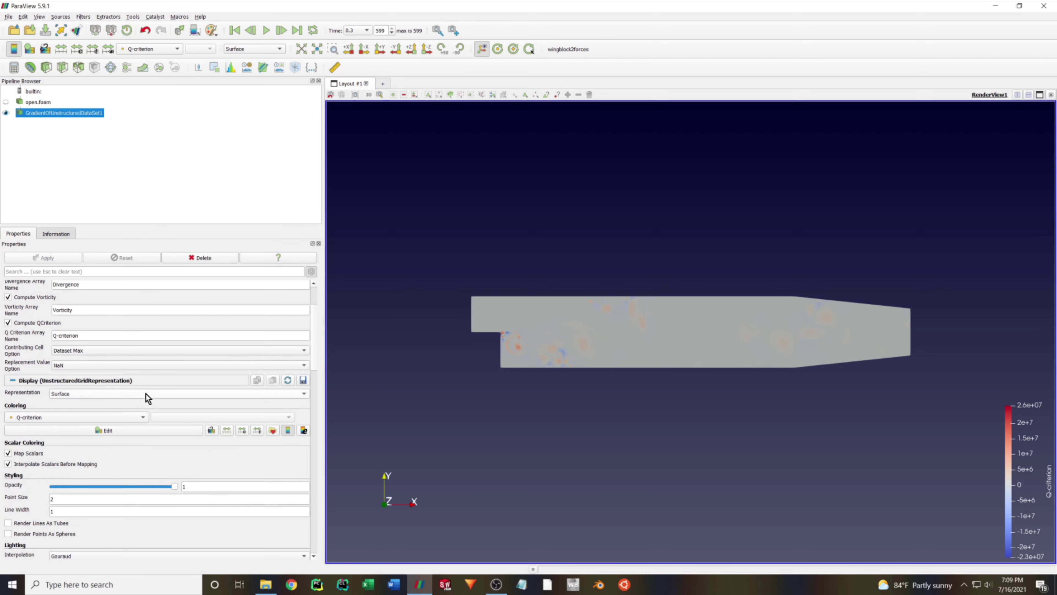
pyautogui.click(242, 429)
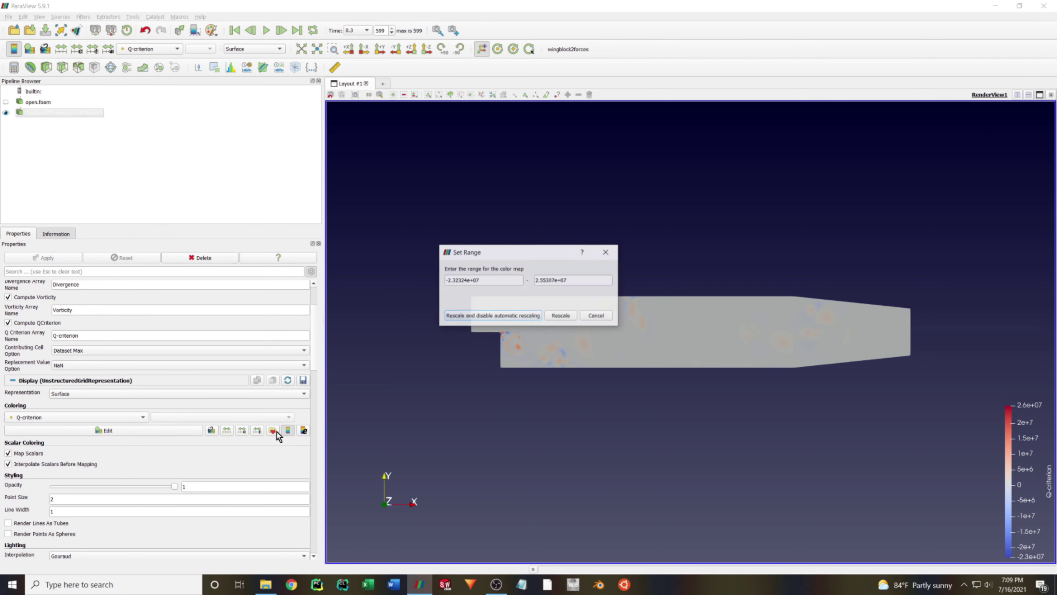
pyautogui.doubleClick(484, 280)
pyautogui.write('-20000')
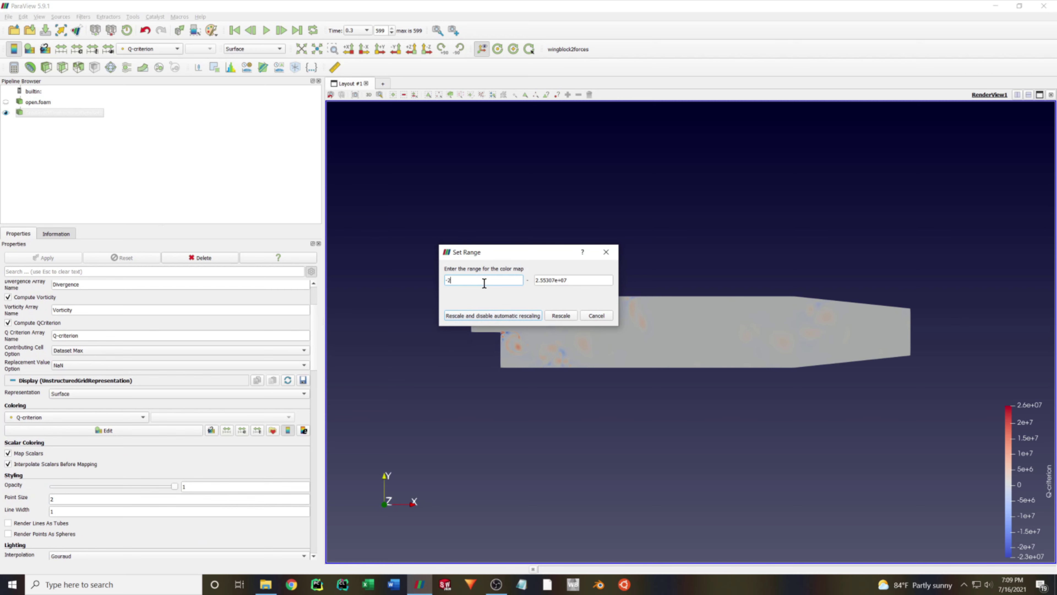
pyautogui.write('00')
pyautogui.doubleClick(575, 276)
pyautogui.write('2000000')
pyautogui.click(566, 317)
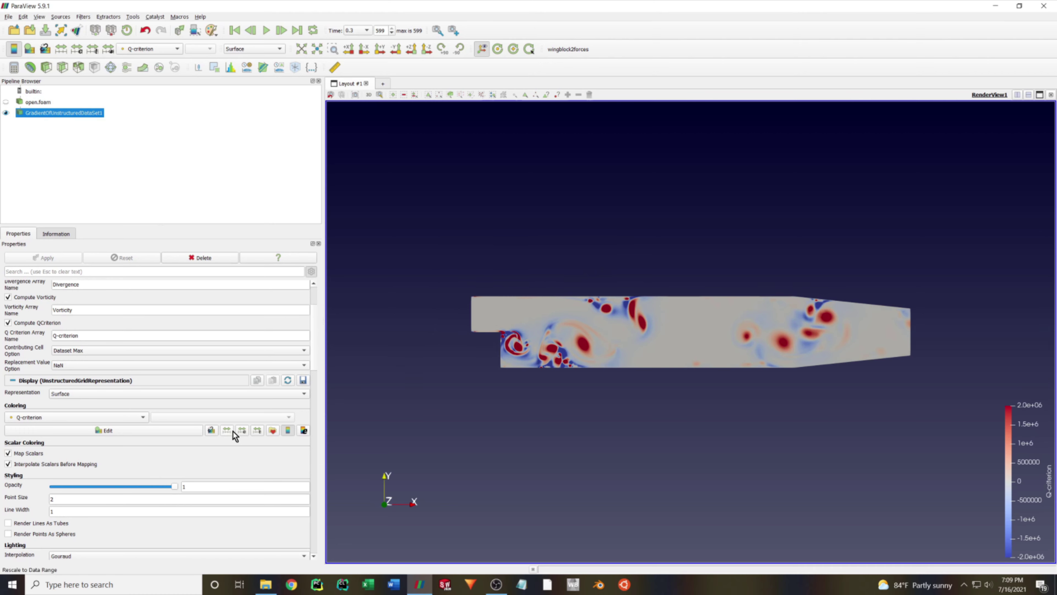
# - Apply the Cold and Hot color preset to the Q-criterion color map
pyautogui.click(274, 430)
pyautogui.doubleClick(393, 333)
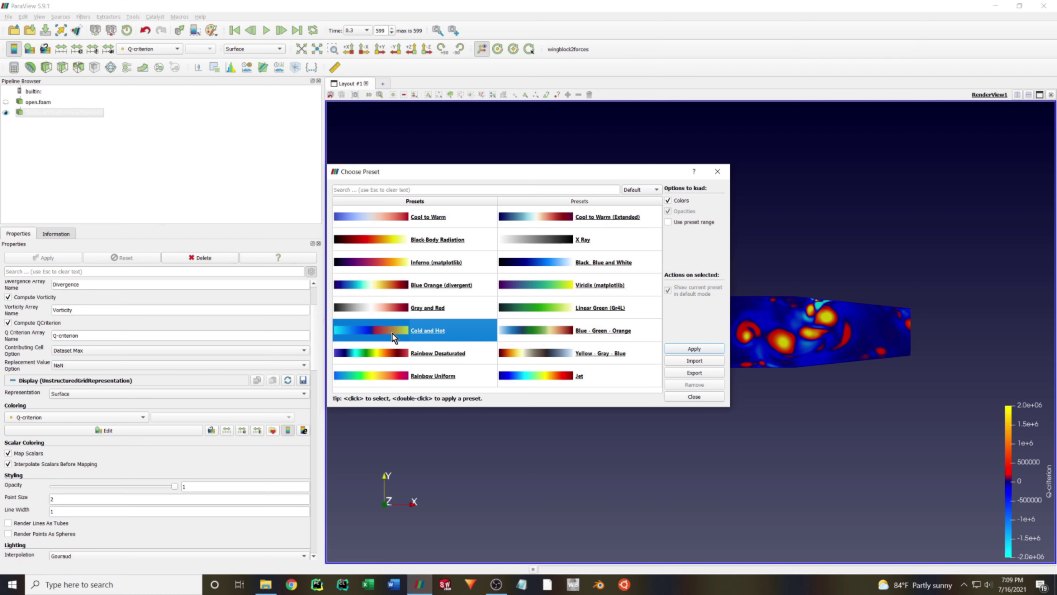
pyautogui.click(703, 395)
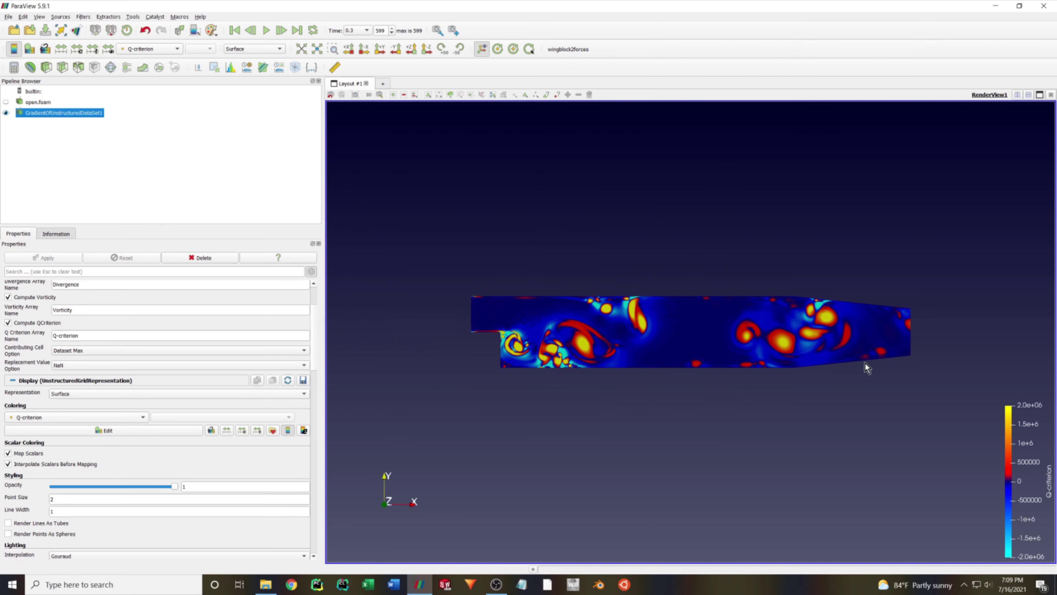
# - Go to time step 550 and color the gradient result by rho
pyautogui.click(275, 30)
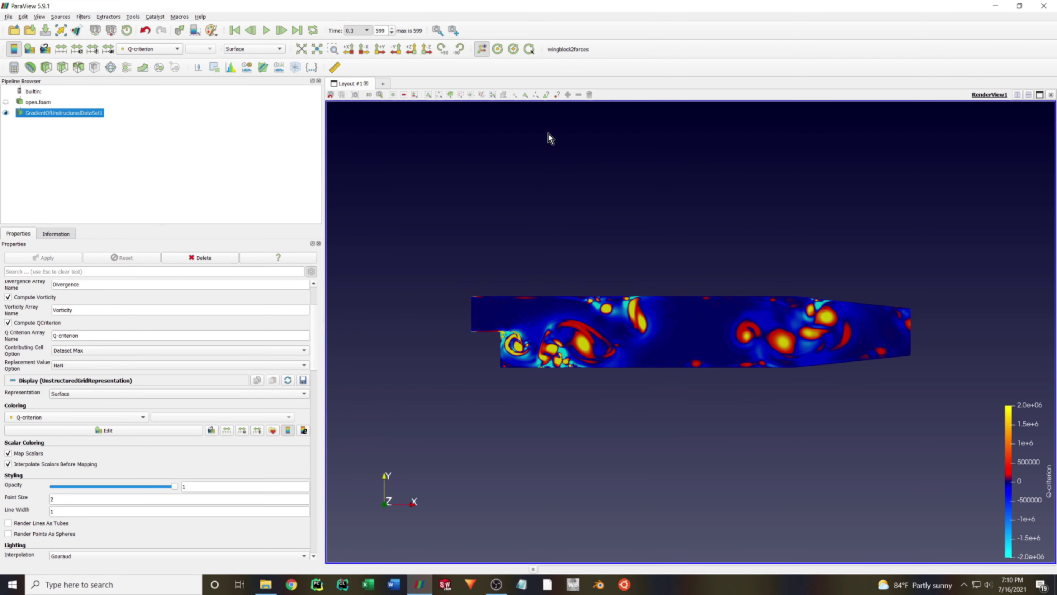
pyautogui.click(149, 48)
pyautogui.click(168, 154)
pyautogui.click(149, 49)
pyautogui.click(165, 182)
# - Apply the Jet color preset to the rho color map, leaving its data range as is
pyautogui.click(273, 430)
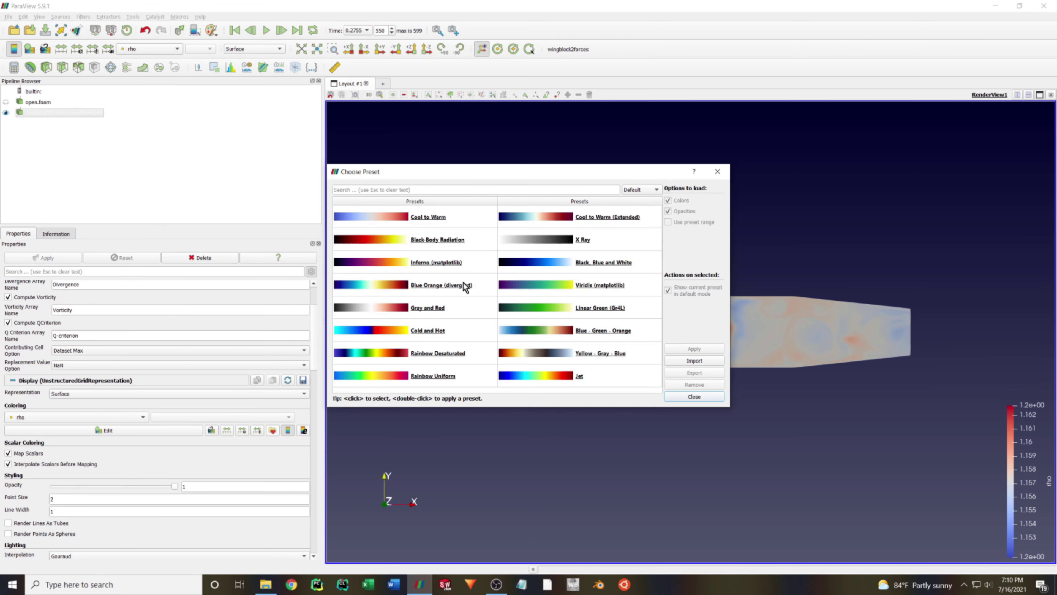
pyautogui.doubleClick(432, 332)
pyautogui.moveTo(456, 178); pyautogui.dragTo(168, 74)
pyautogui.doubleClick(260, 274)
pyautogui.click(409, 295)
pyautogui.click(241, 429)
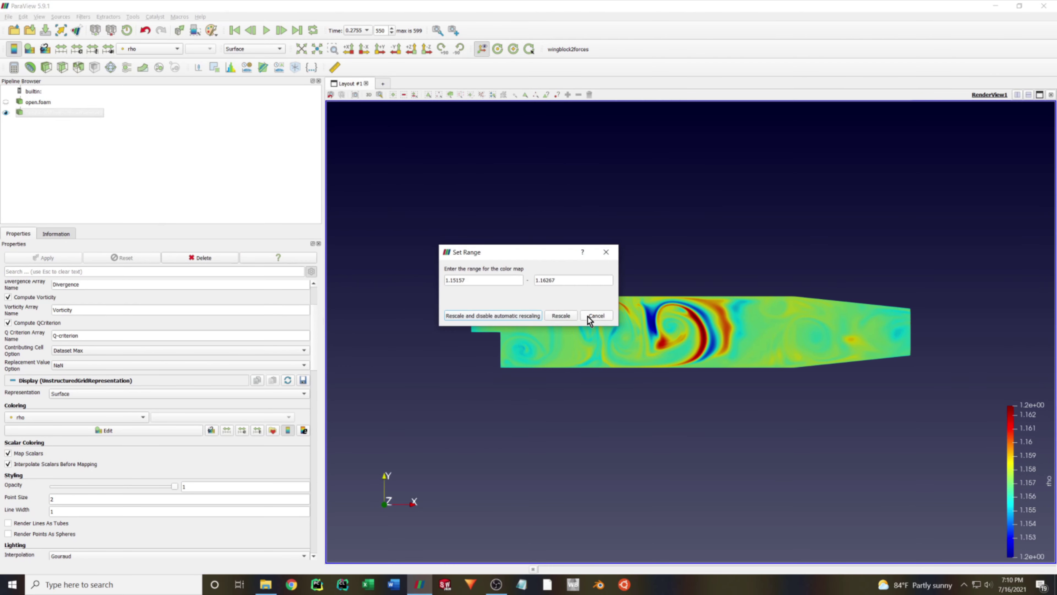
pyautogui.click(591, 315)
# - Set the gradient result's representation to Surface LIC and color it by U
pyautogui.click(254, 48)
pyautogui.click(250, 58)
pyautogui.click(149, 48)
pyautogui.click(148, 58)
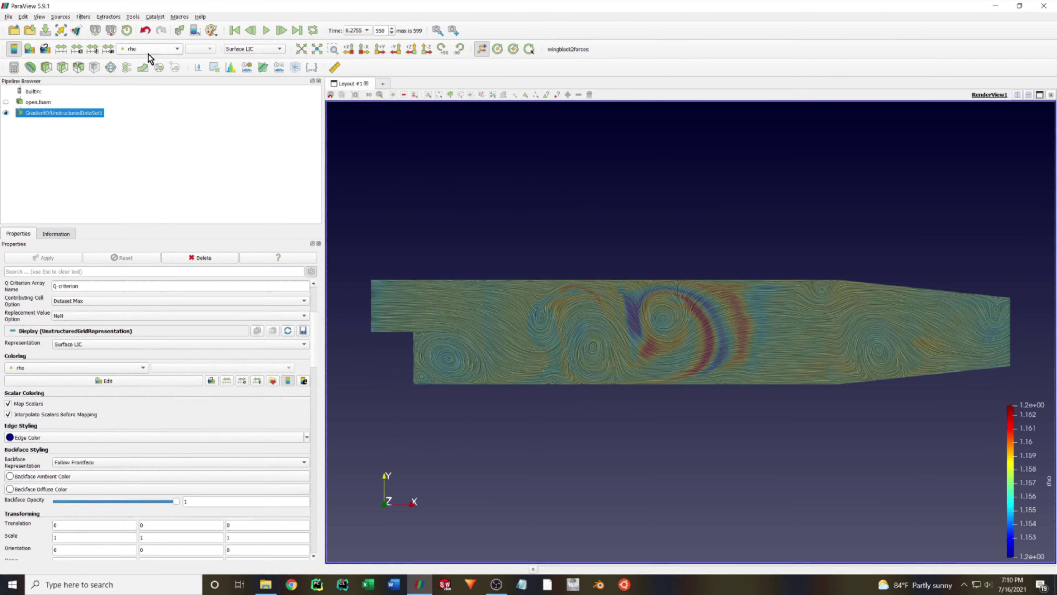
# - Try the Cold and Hot preset on the U color map, and settle on the Jet preset
pyautogui.click(273, 381)
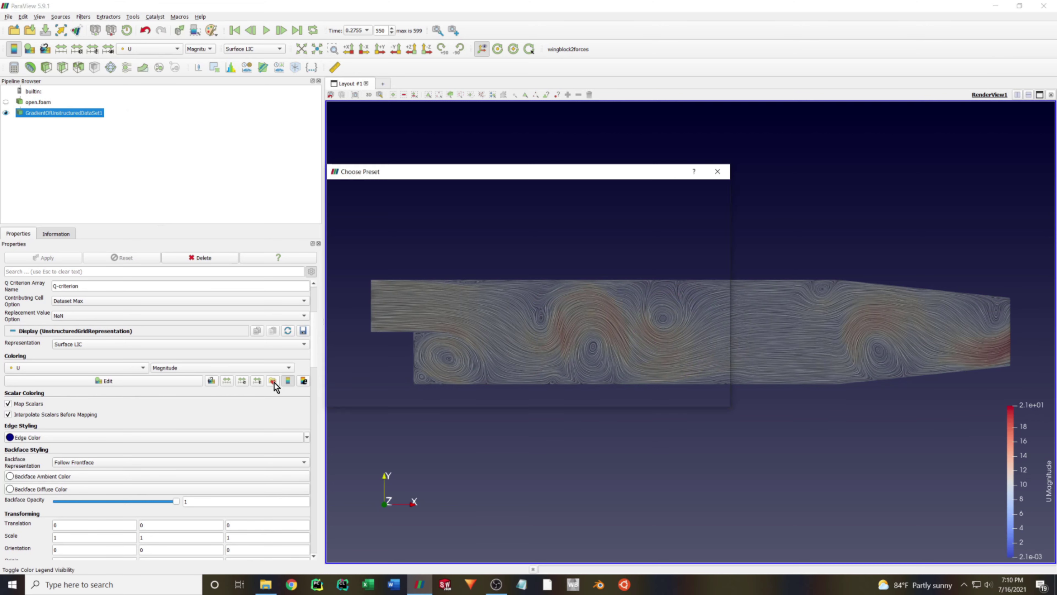
pyautogui.click(387, 332)
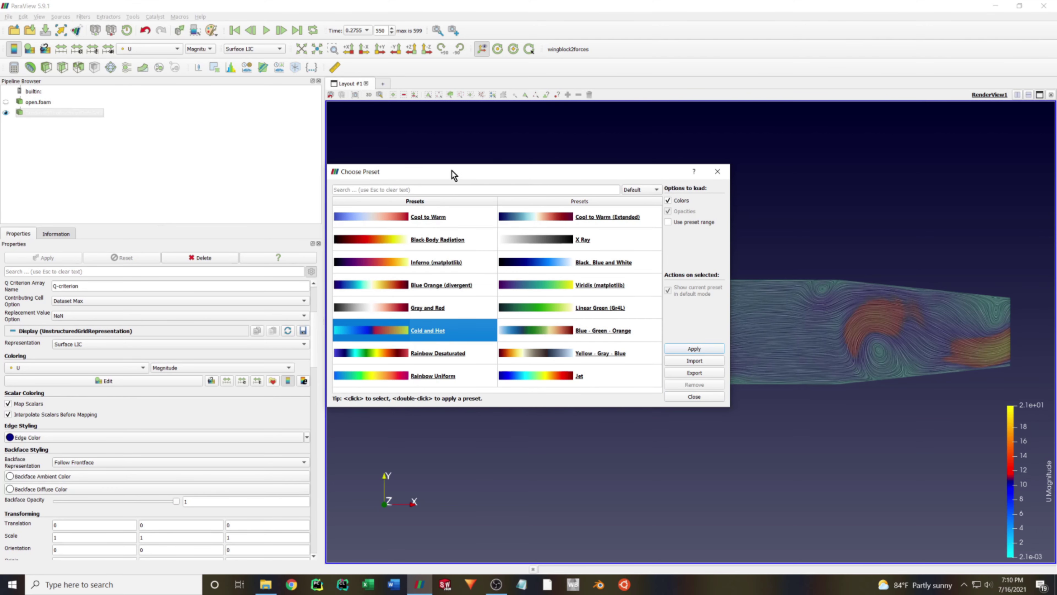
pyautogui.moveTo(453, 173); pyautogui.dragTo(156, 104)
pyautogui.click(229, 313)
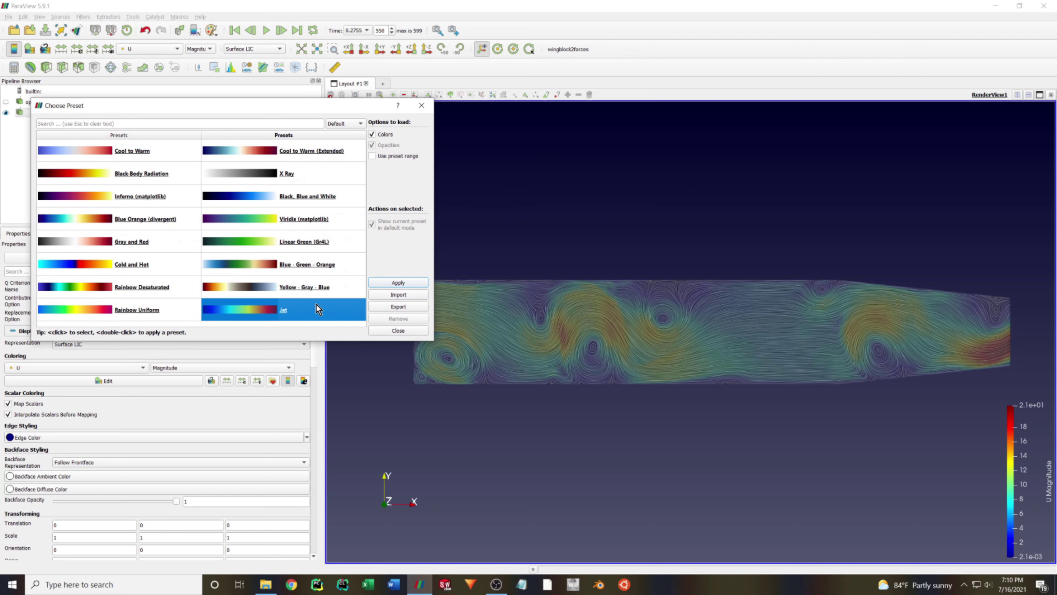
pyautogui.click(398, 330)
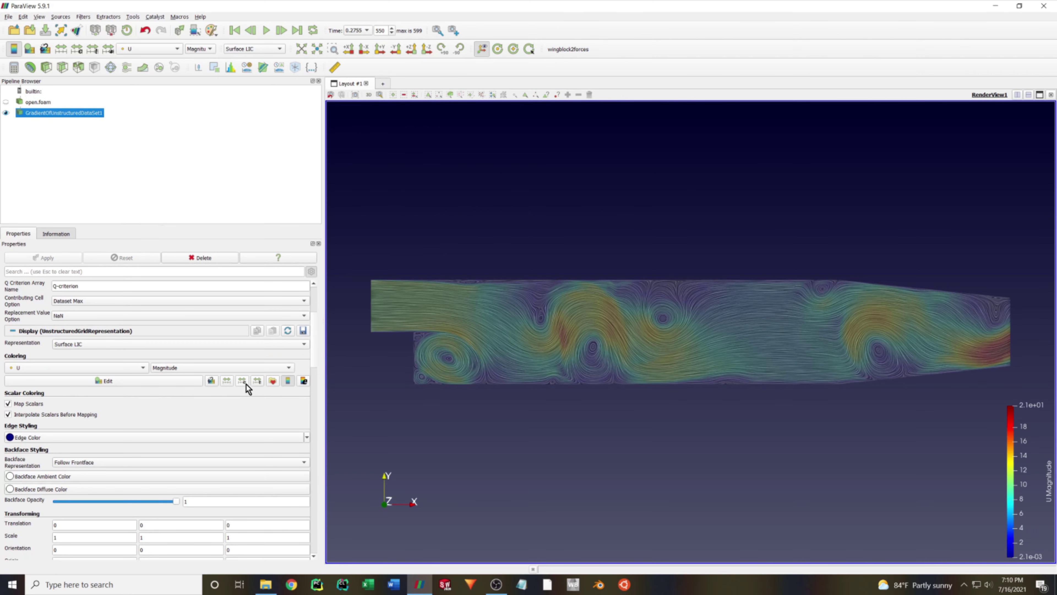
# - Set the Surface LIC contrast enhancement to Color Only and lower the LIC intensity to 0.22
pyautogui.scroll(-9, 182, 436)
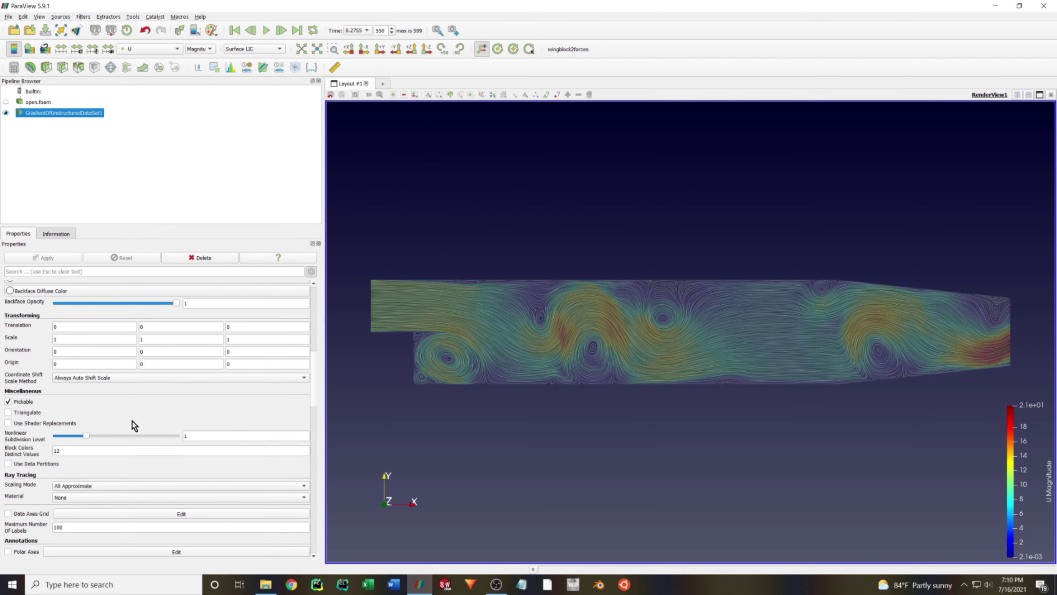
pyautogui.scroll(-1, 124, 418)
pyautogui.scroll(-6, 124, 418)
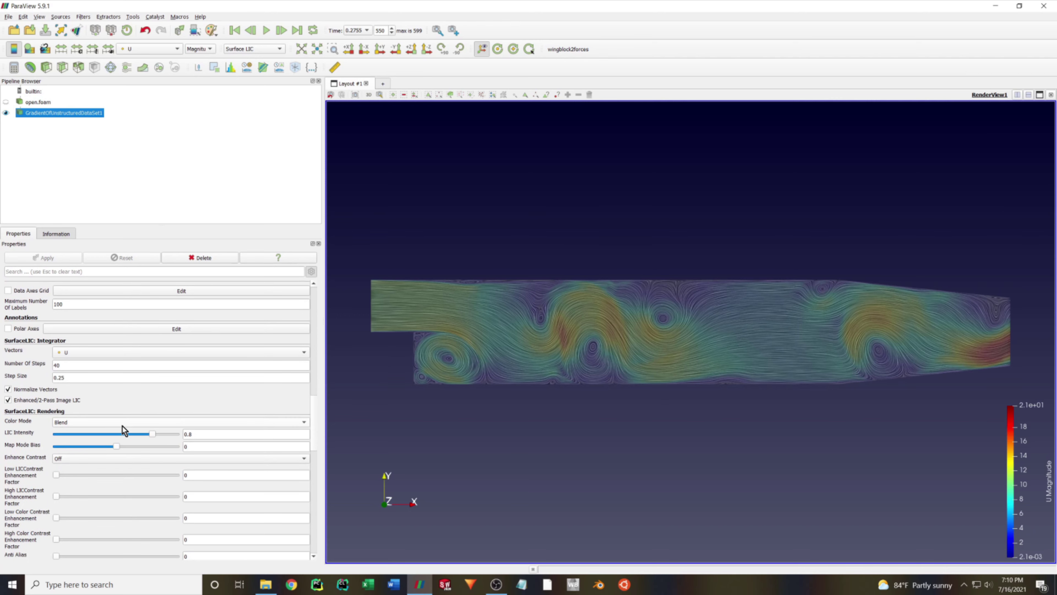
pyautogui.scroll(-1, 108, 406)
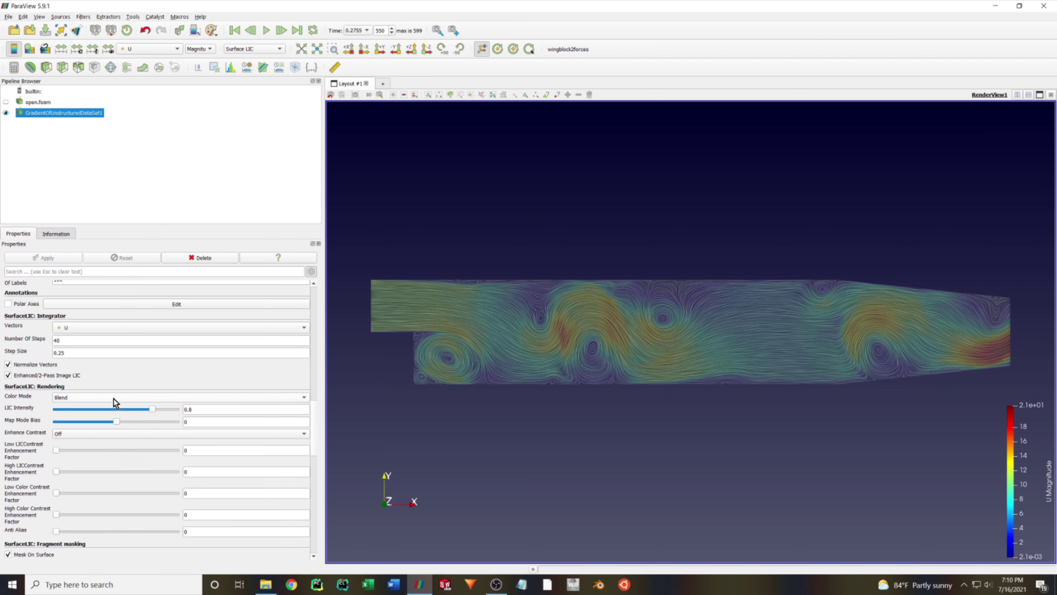
pyautogui.click(99, 433)
pyautogui.click(96, 458)
pyautogui.moveTo(79, 409); pyautogui.dragTo(77, 409)
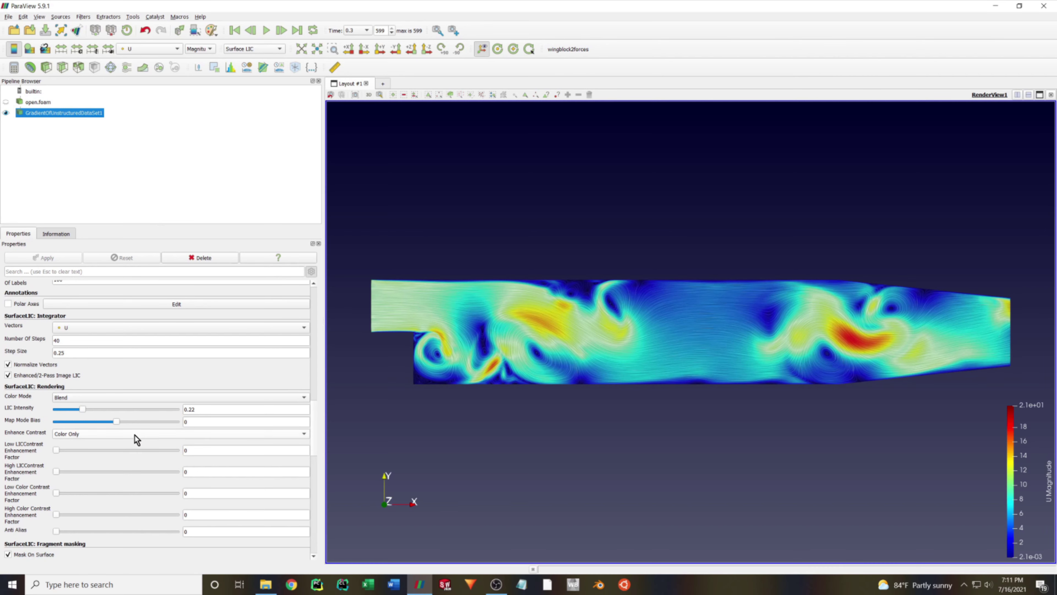
# - Enable noise texture generation for the gradient result's Surface LIC display
pyautogui.scroll(-3, 106, 459)
pyautogui.scroll(-1, 105, 455)
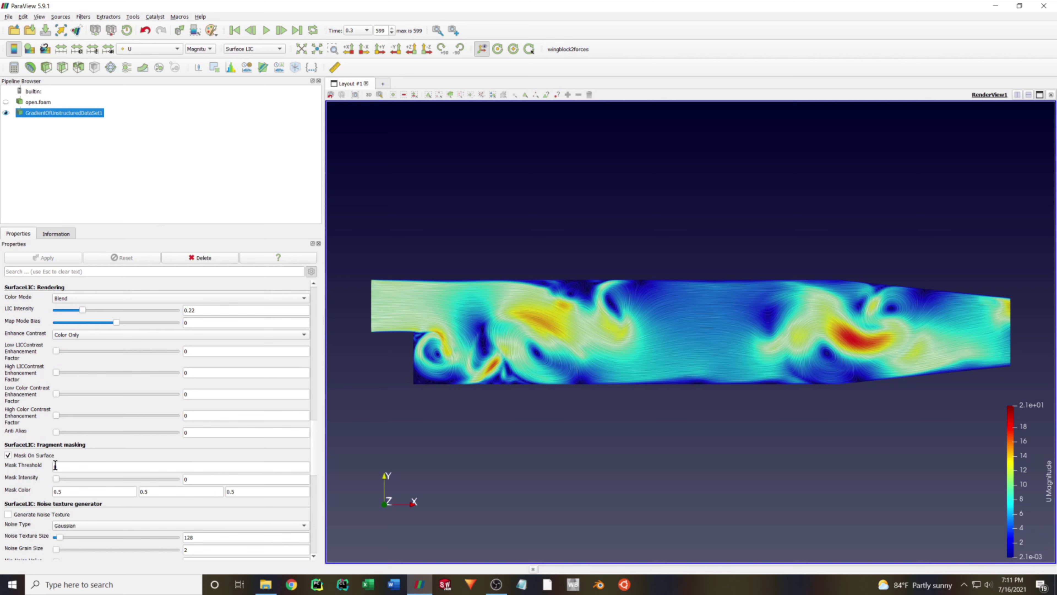
pyautogui.scroll(-3, 55, 463)
pyautogui.click(8, 440)
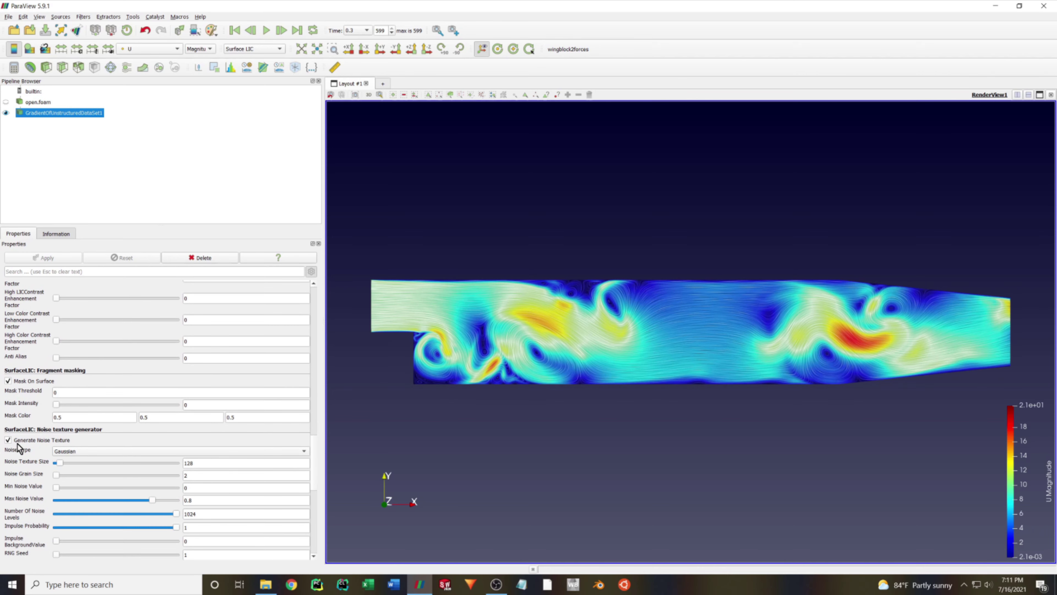
# - Try several presets on the U color map, including Rainbow Uniform, Jet, Rainbow Desaturated, Cold and Hot, and Gray and Red, and apply Inferno (matplotlib)
pyautogui.scroll(10, 90, 417)
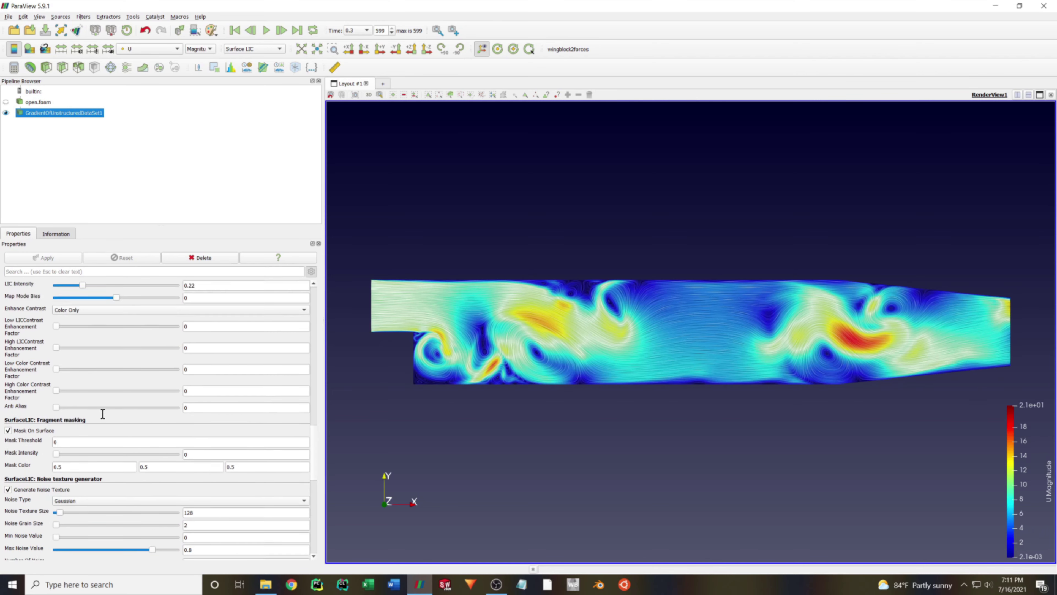
pyautogui.scroll(5, 116, 403)
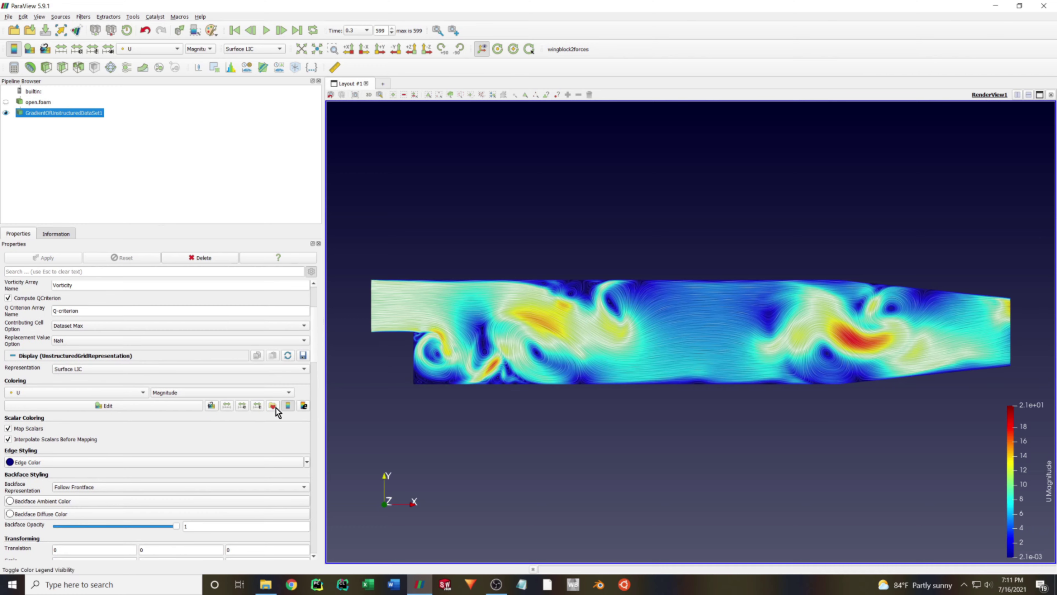
pyautogui.click(276, 406)
pyautogui.moveTo(429, 174); pyautogui.dragTo(186, 175)
pyautogui.click(169, 380)
pyautogui.click(314, 379)
pyautogui.click(188, 354)
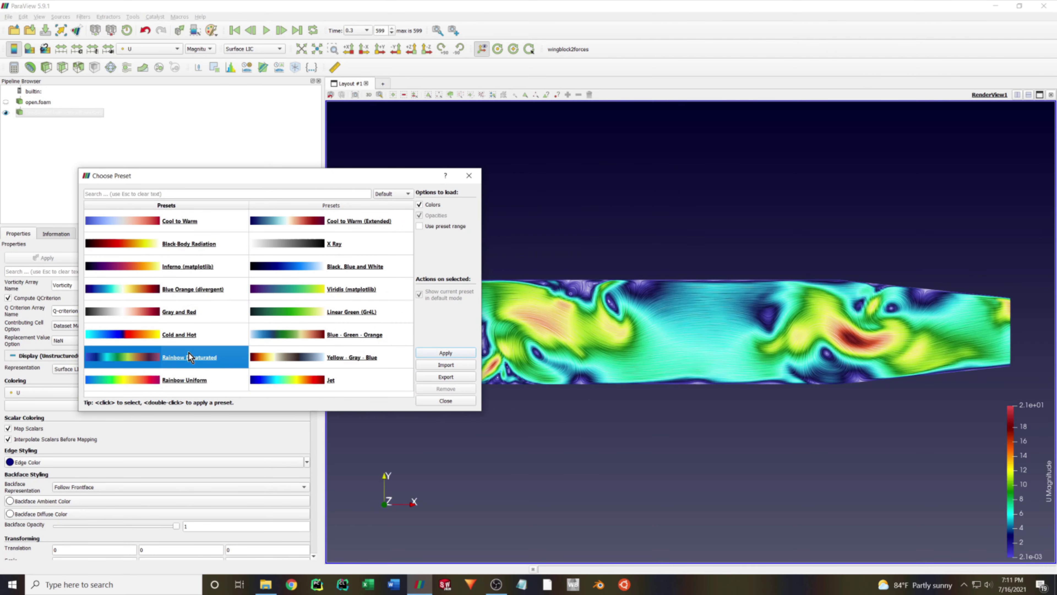
pyautogui.click(177, 334)
pyautogui.click(167, 310)
pyautogui.click(266, 291)
pyautogui.click(146, 265)
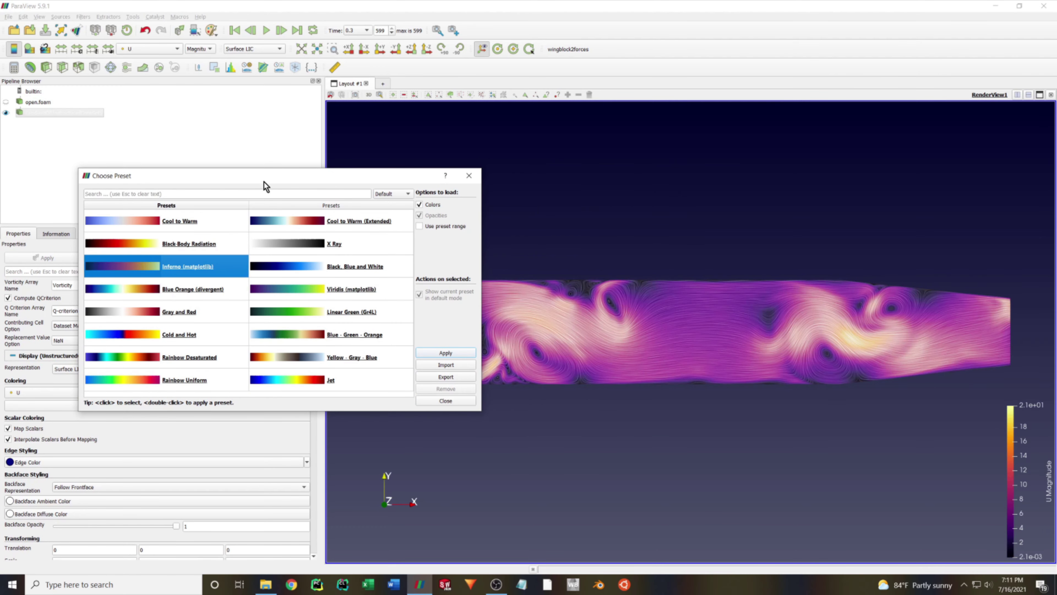
# - Compare the Black, Blue and White and Cool to Warm (Extended) presets on the U color map, and settle on Inferno (matplotlib)
pyautogui.moveTo(266, 180); pyautogui.dragTo(225, 73)
pyautogui.click(254, 160)
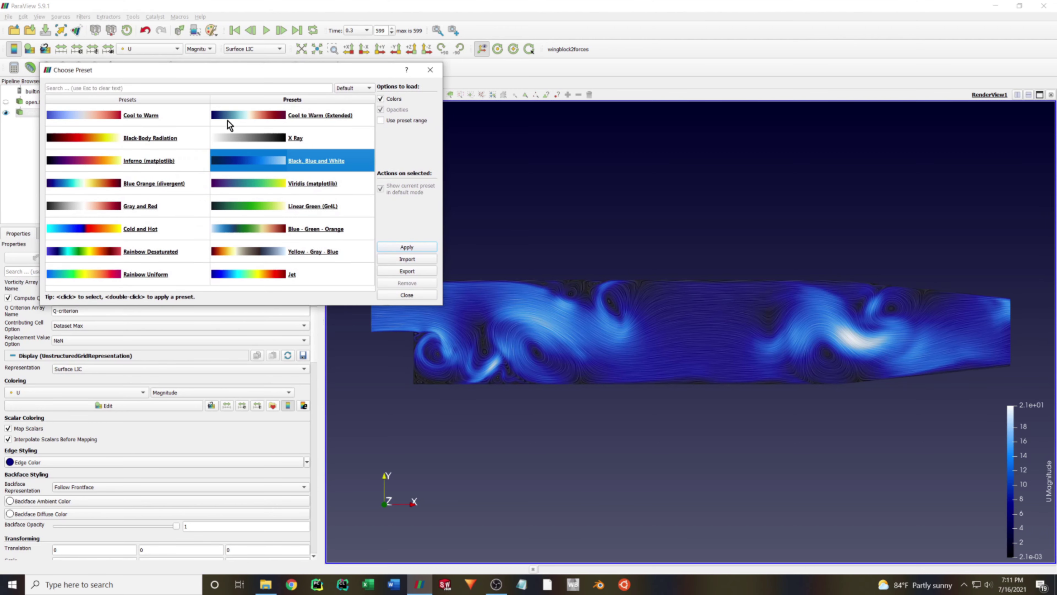
pyautogui.click(227, 120)
pyautogui.click(90, 154)
pyautogui.click(406, 295)
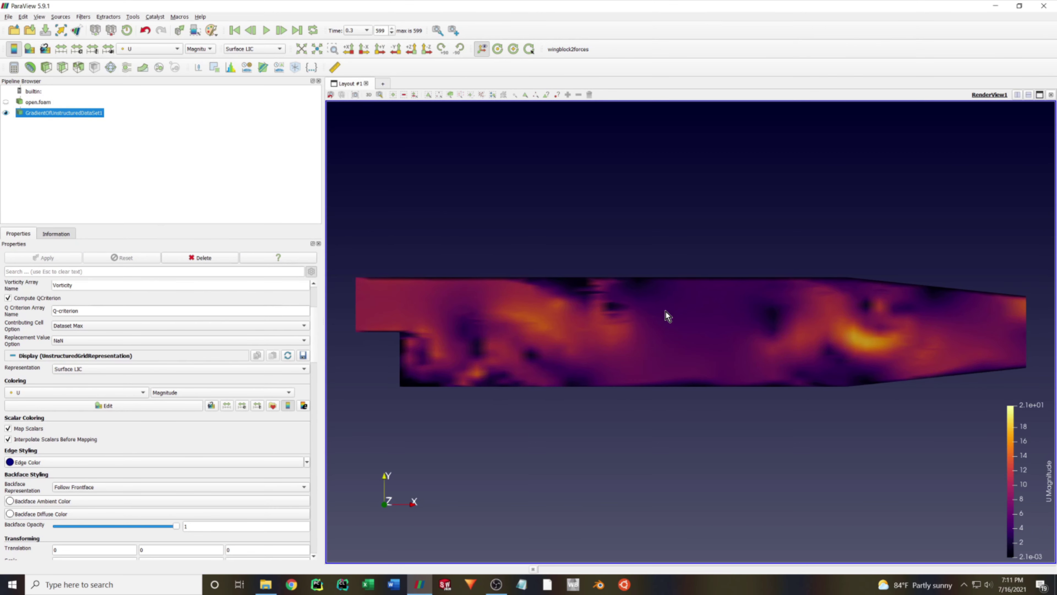